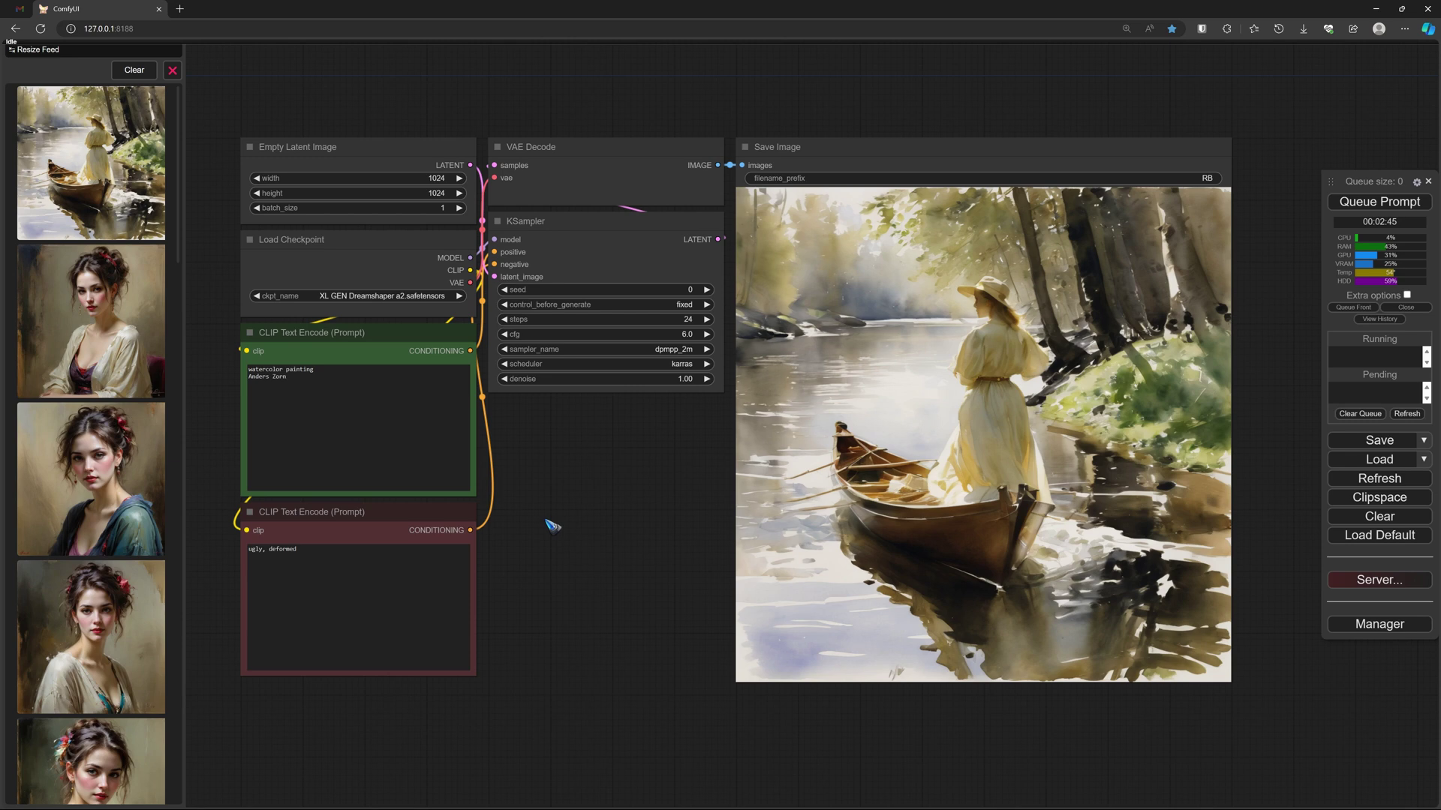
Convert all default nodes except Save Image into a group node named 'Group Loader Sampler'
{"action": "left_click_drag", "start_coordinate": [324, 79], "coordinate": [636, 698]}
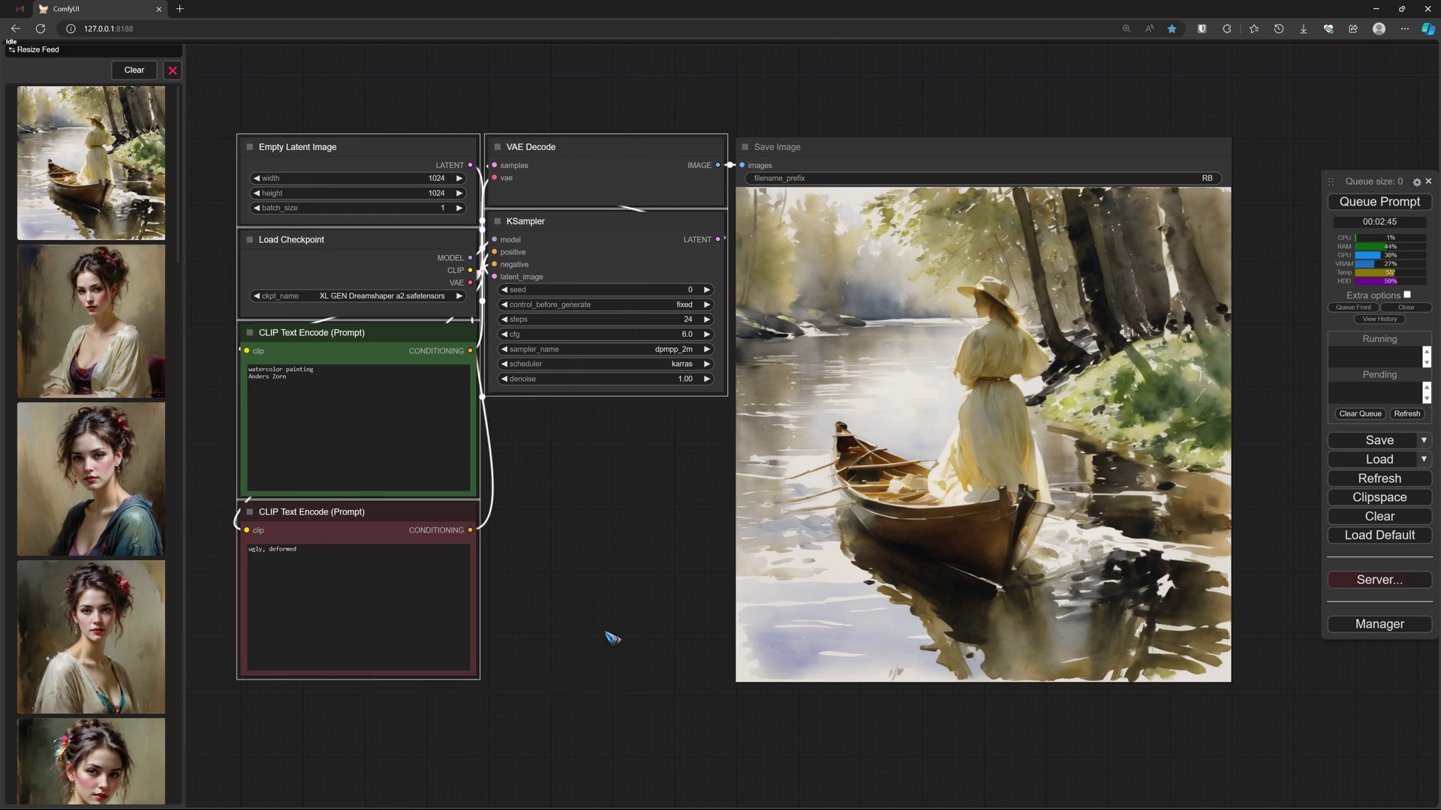
{"action": "right_click", "coordinate": [549, 191]}
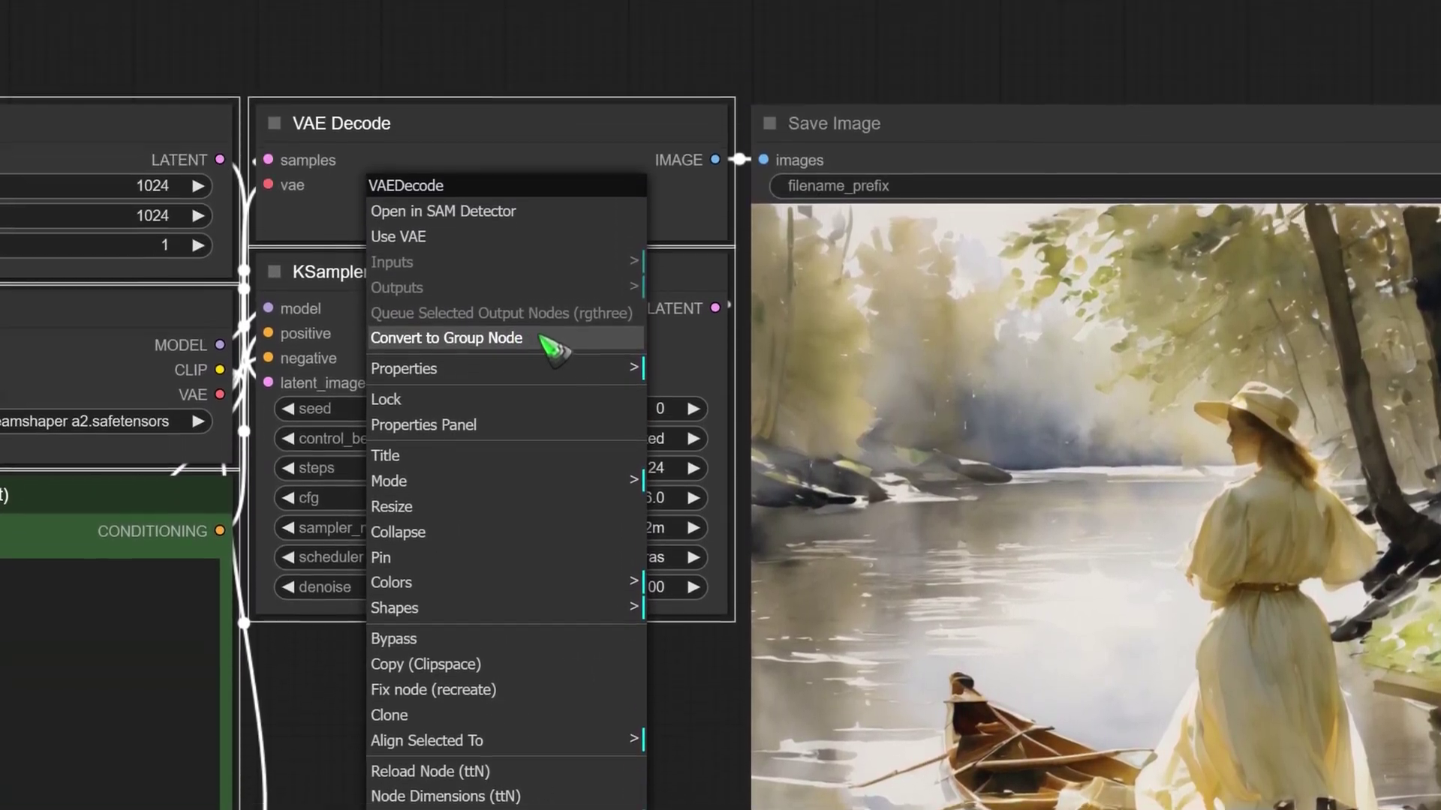
{"action": "left_click", "coordinate": [542, 339]}
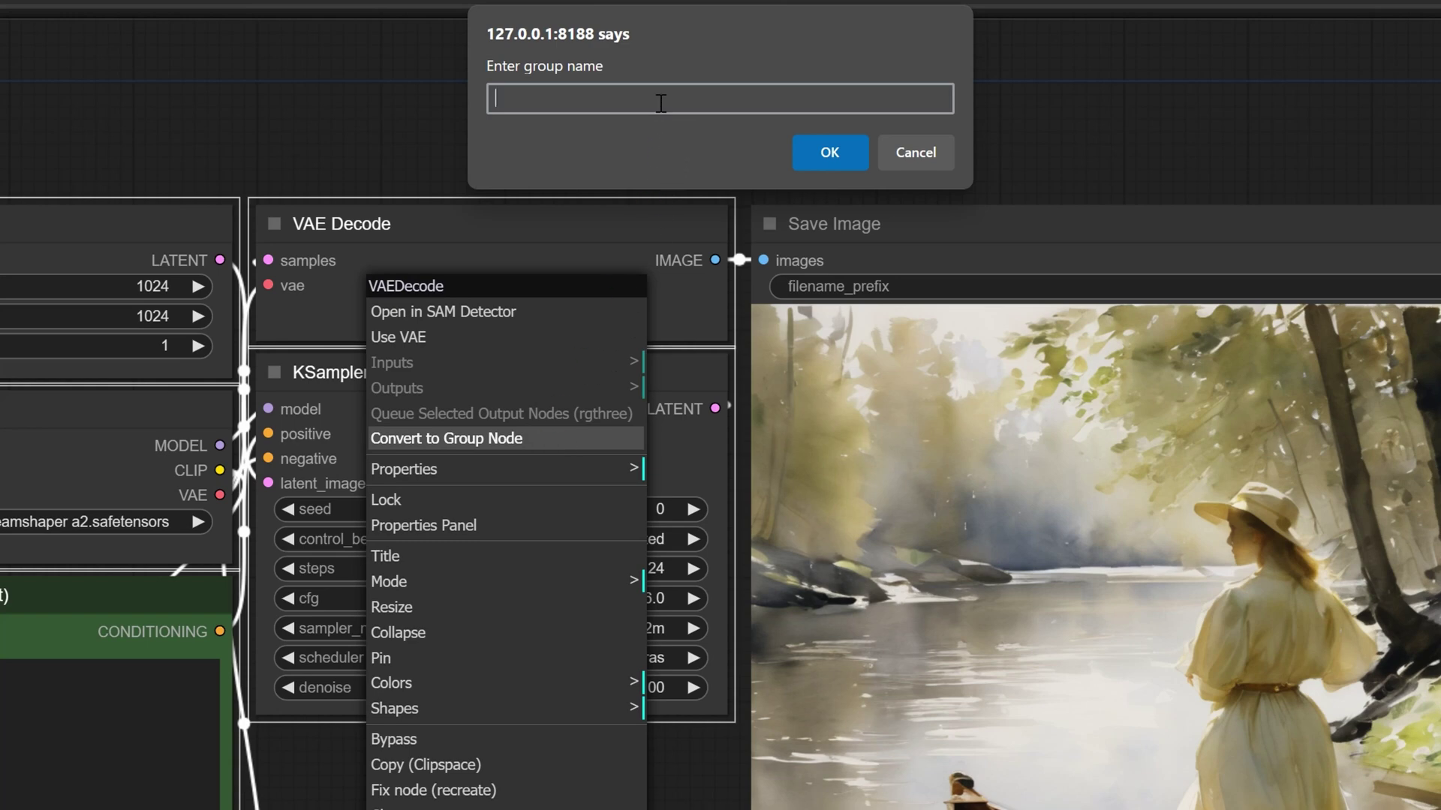
{"action": "type", "text": "Group Loader Sampler"}
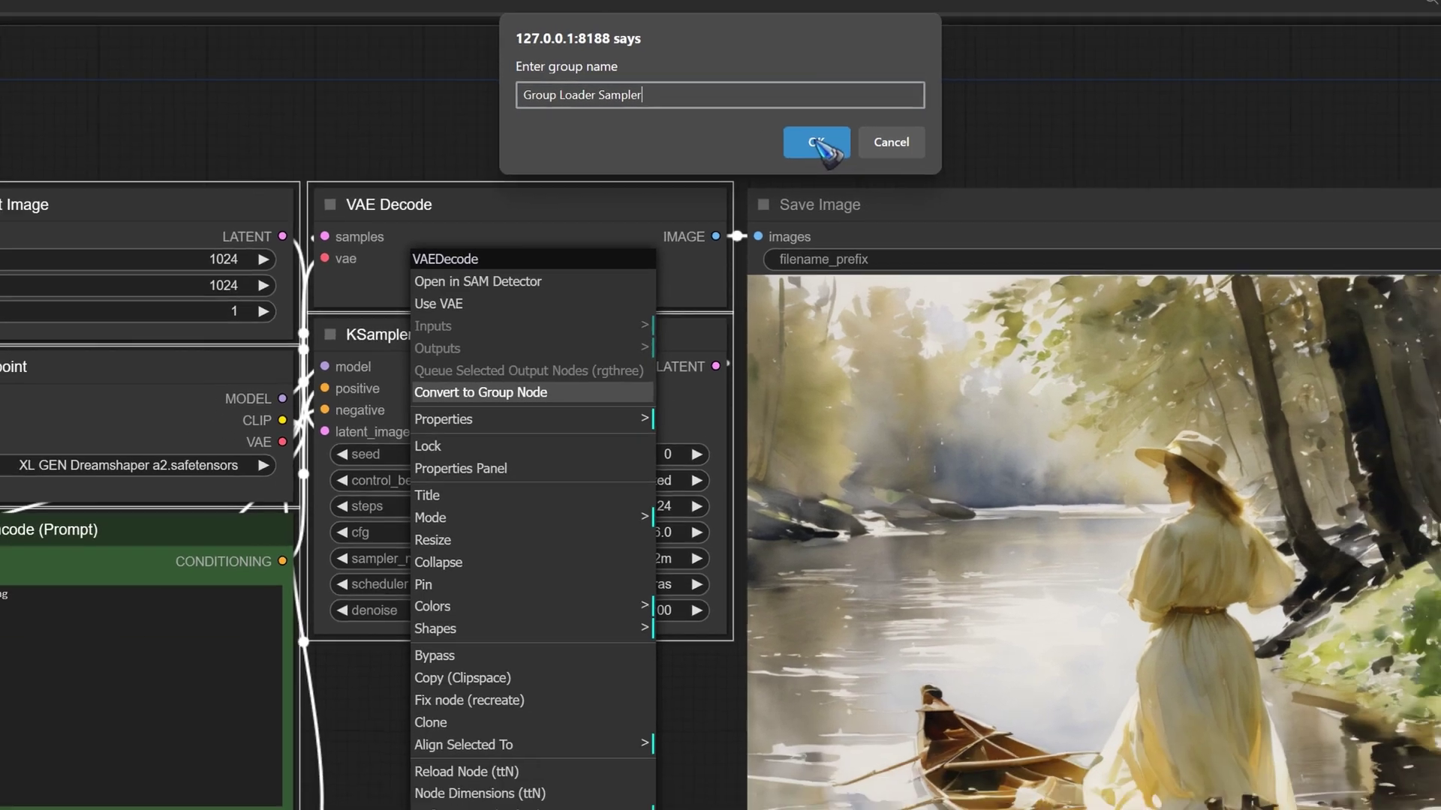
{"action": "left_click", "coordinate": [830, 153]}
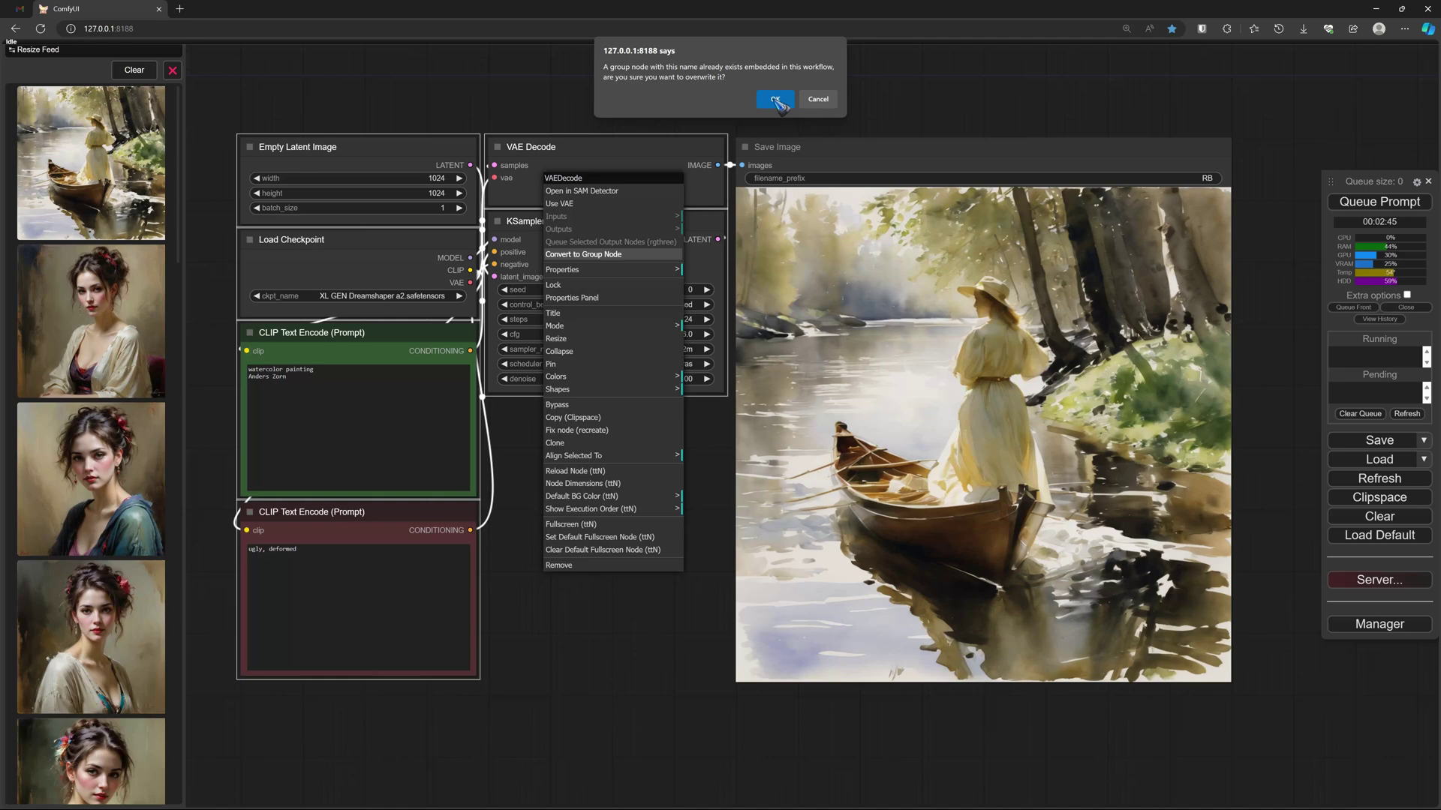
Confirm the overwrite, move Group Loader Sampler beside Save Image, and enlarge it taller
{"action": "left_click", "coordinate": [802, 116]}
{"action": "left_click_drag", "start_coordinate": [404, 149], "coordinate": [628, 150]}
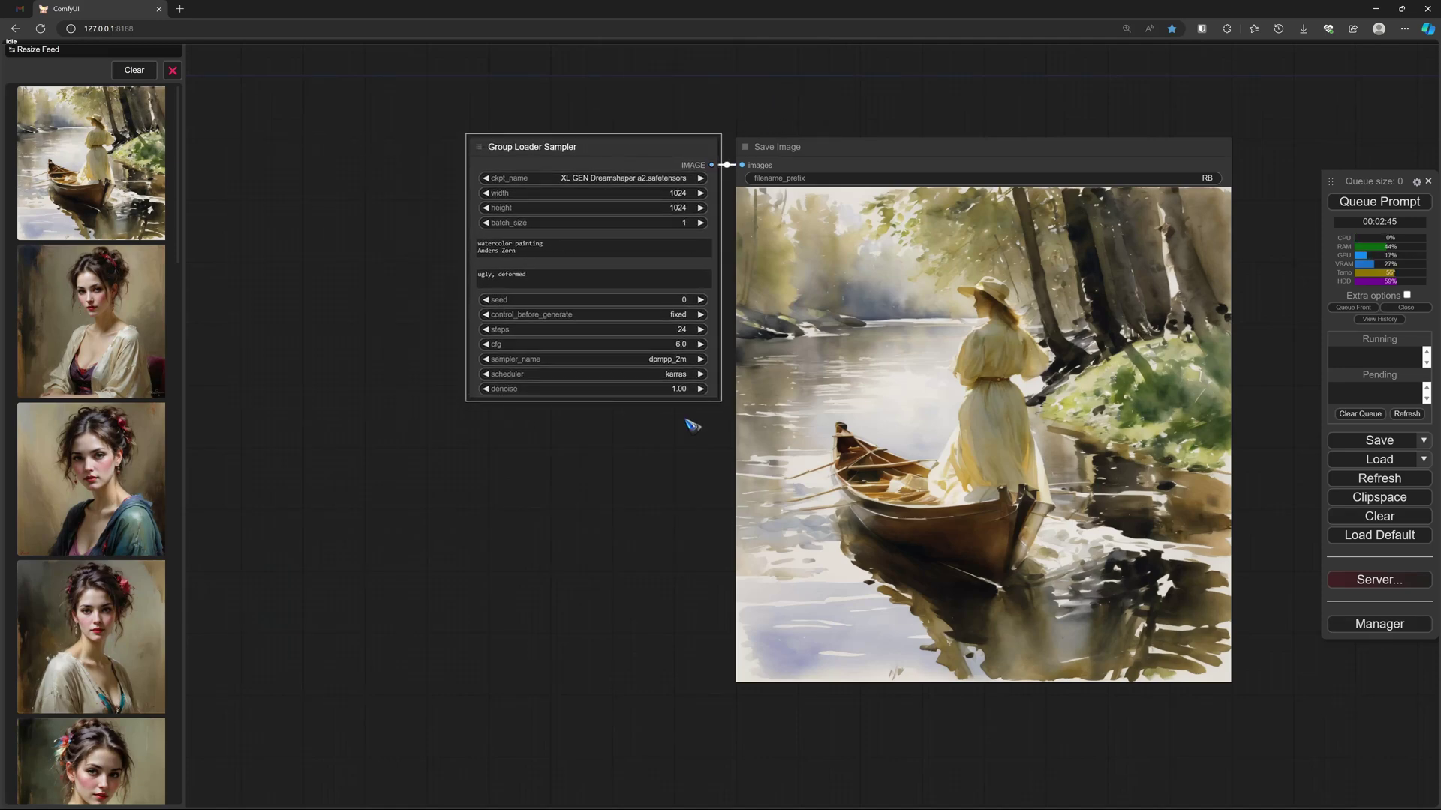
{"action": "left_click_drag", "start_coordinate": [714, 393], "coordinate": [722, 683]}
{"action": "left_click", "coordinate": [732, 711]}
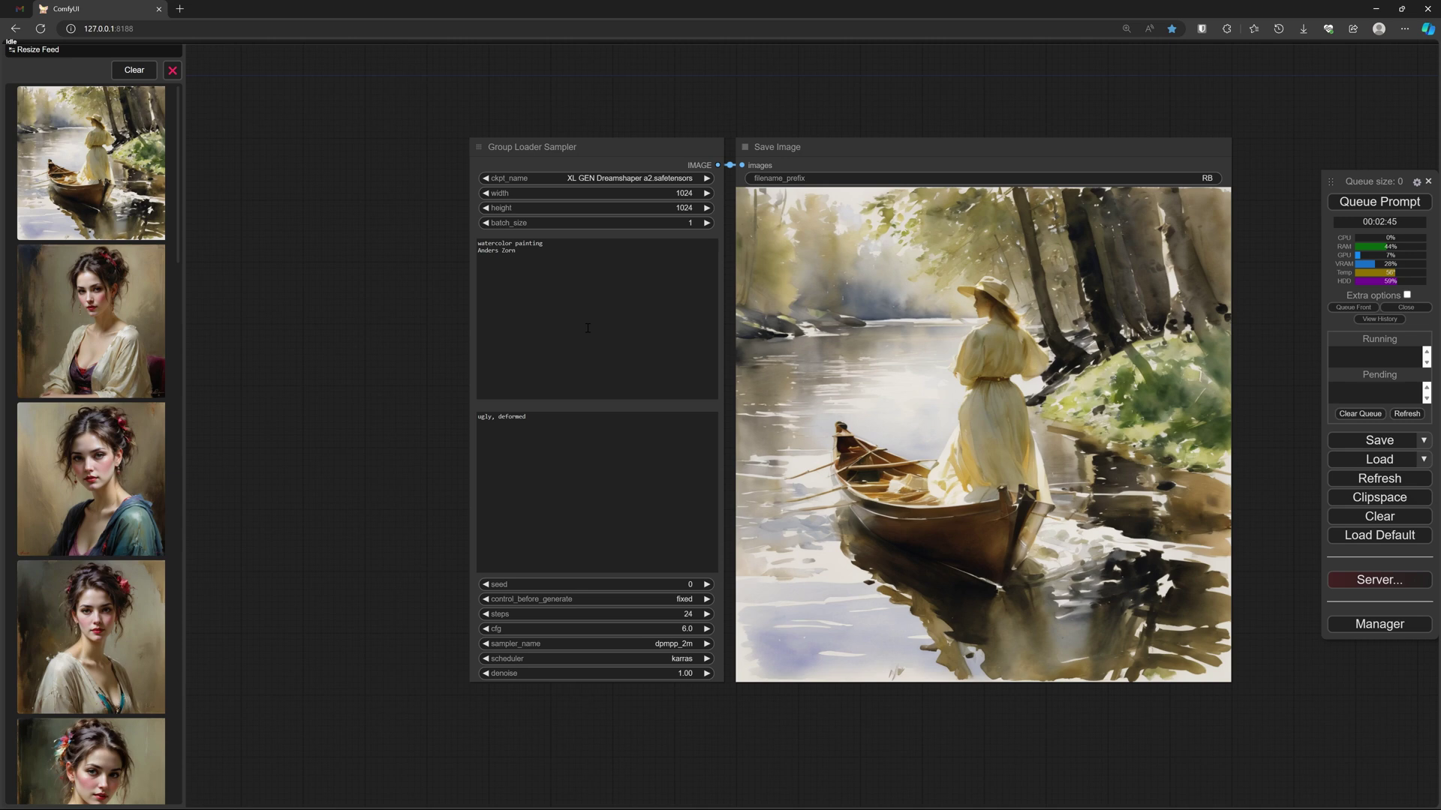
{"action": "left_click", "coordinate": [588, 164]}
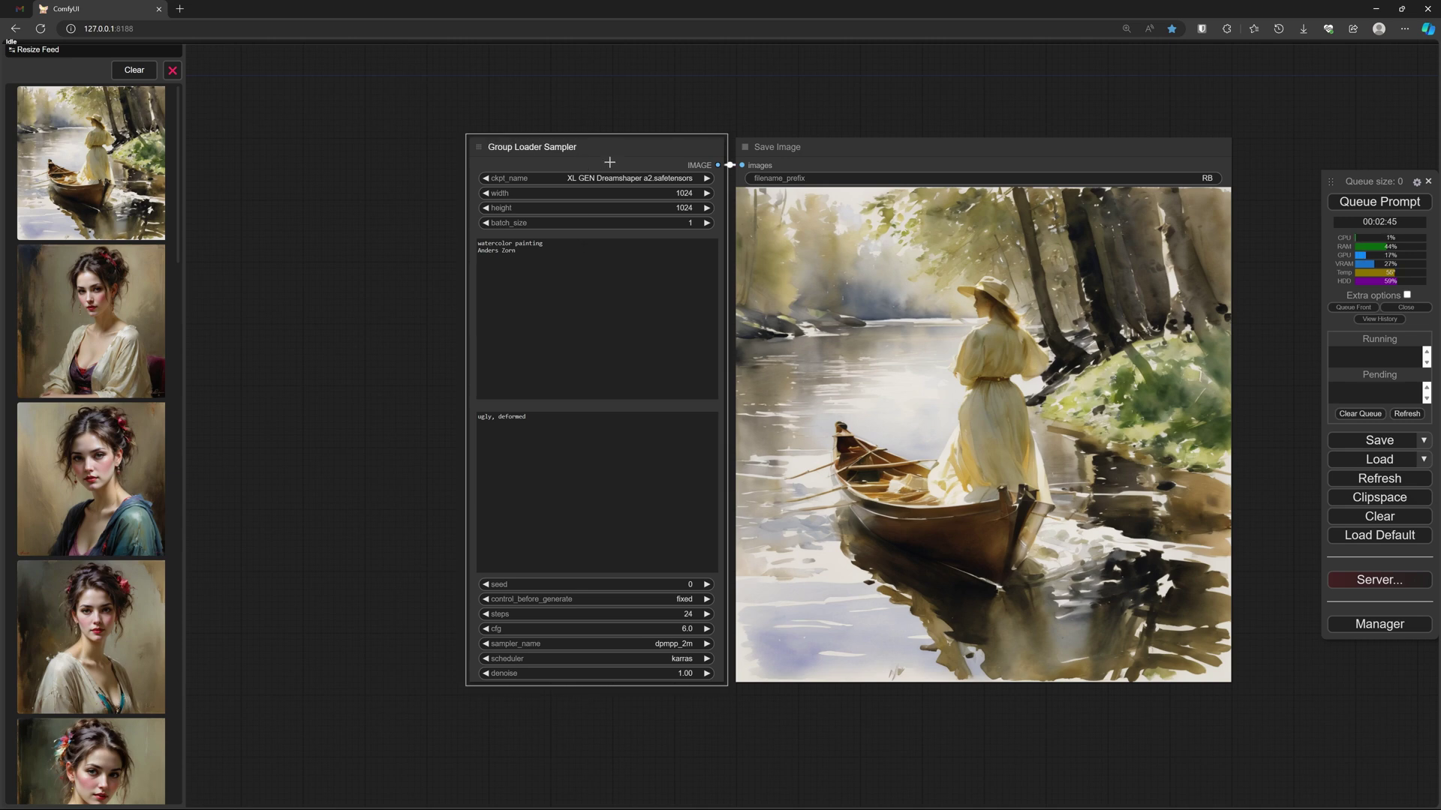
Open Manage Group Node for Group Loader Sampler and review its Inputs and Widgets lists
{"action": "right_click", "coordinate": [610, 162]}
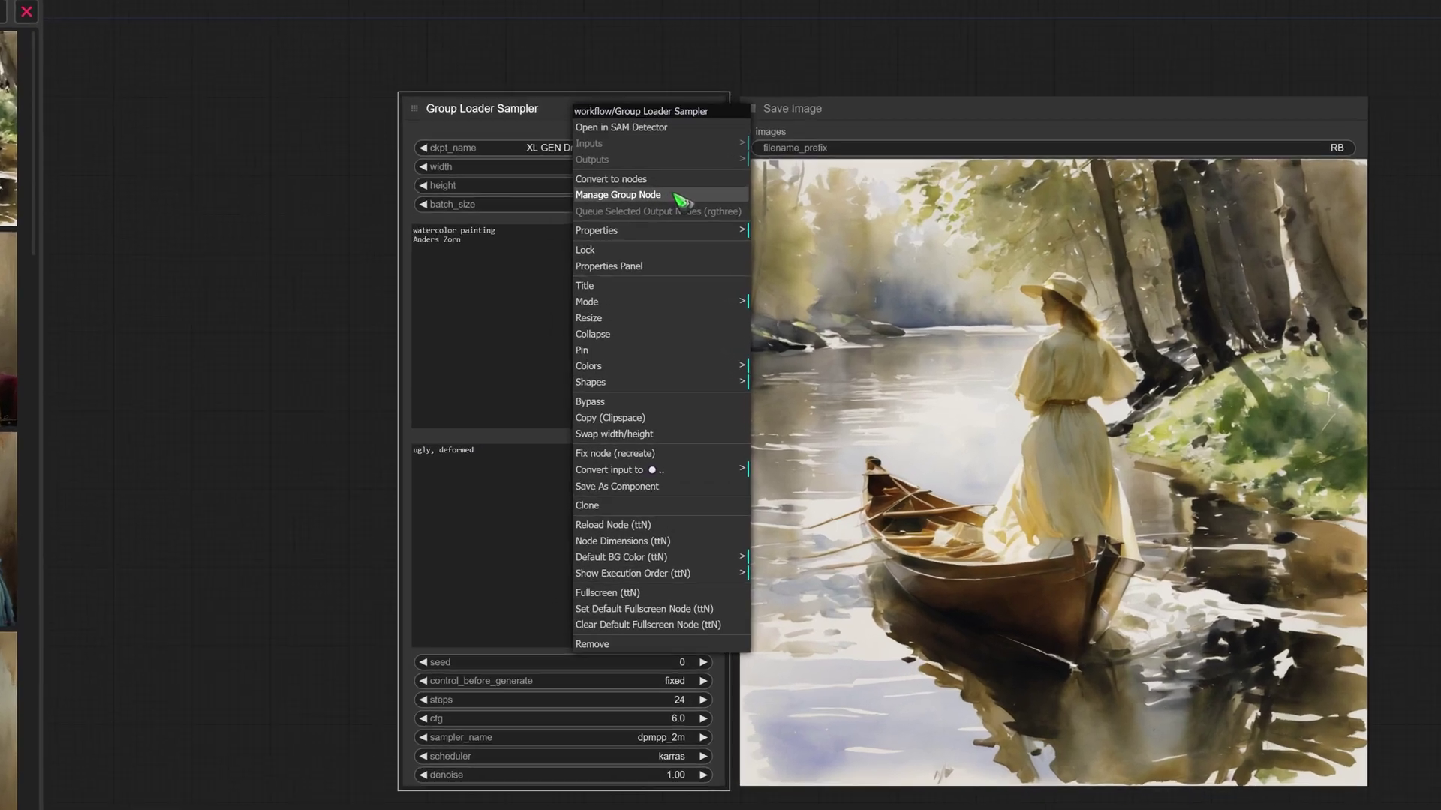
{"action": "left_click", "coordinate": [680, 217]}
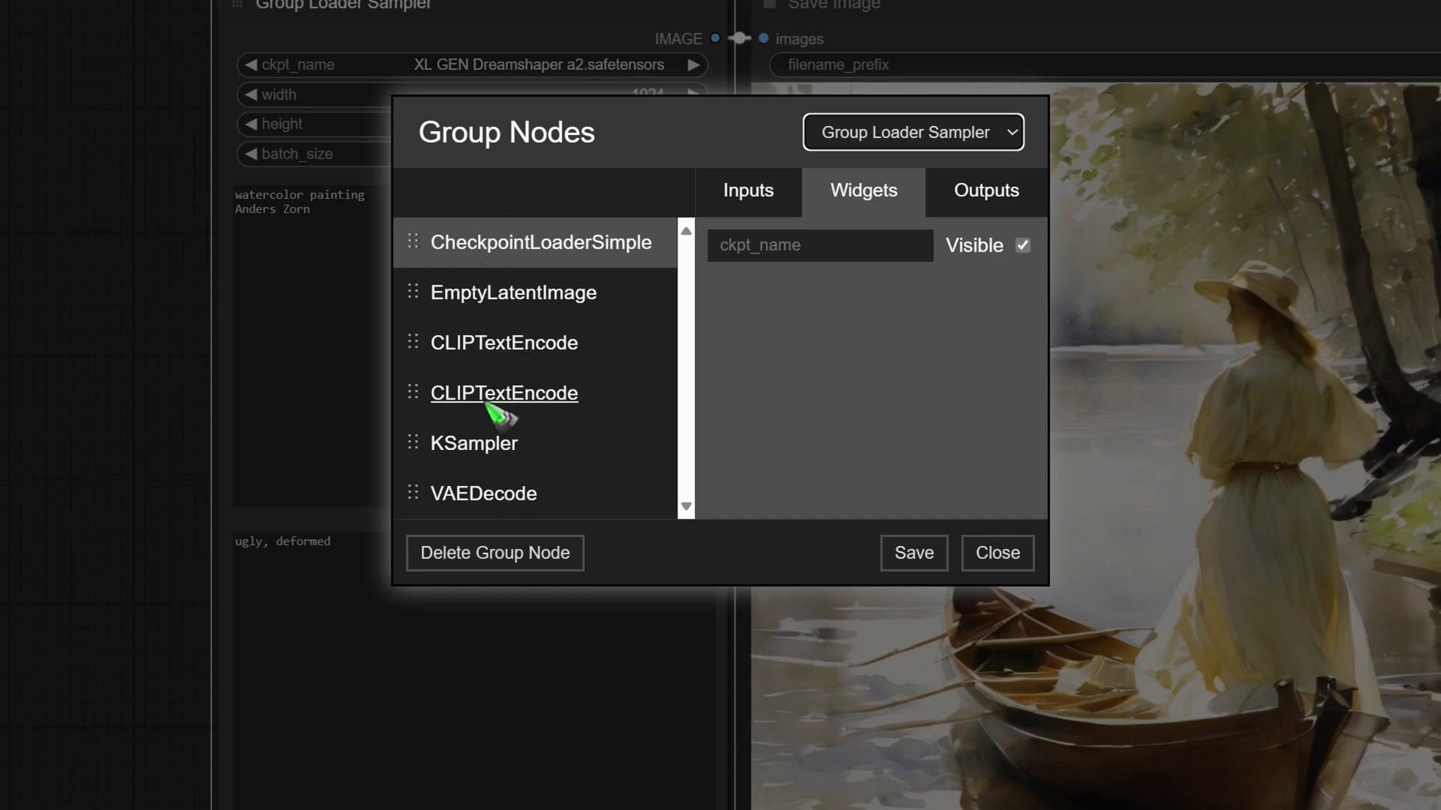
{"action": "left_click", "coordinate": [772, 193]}
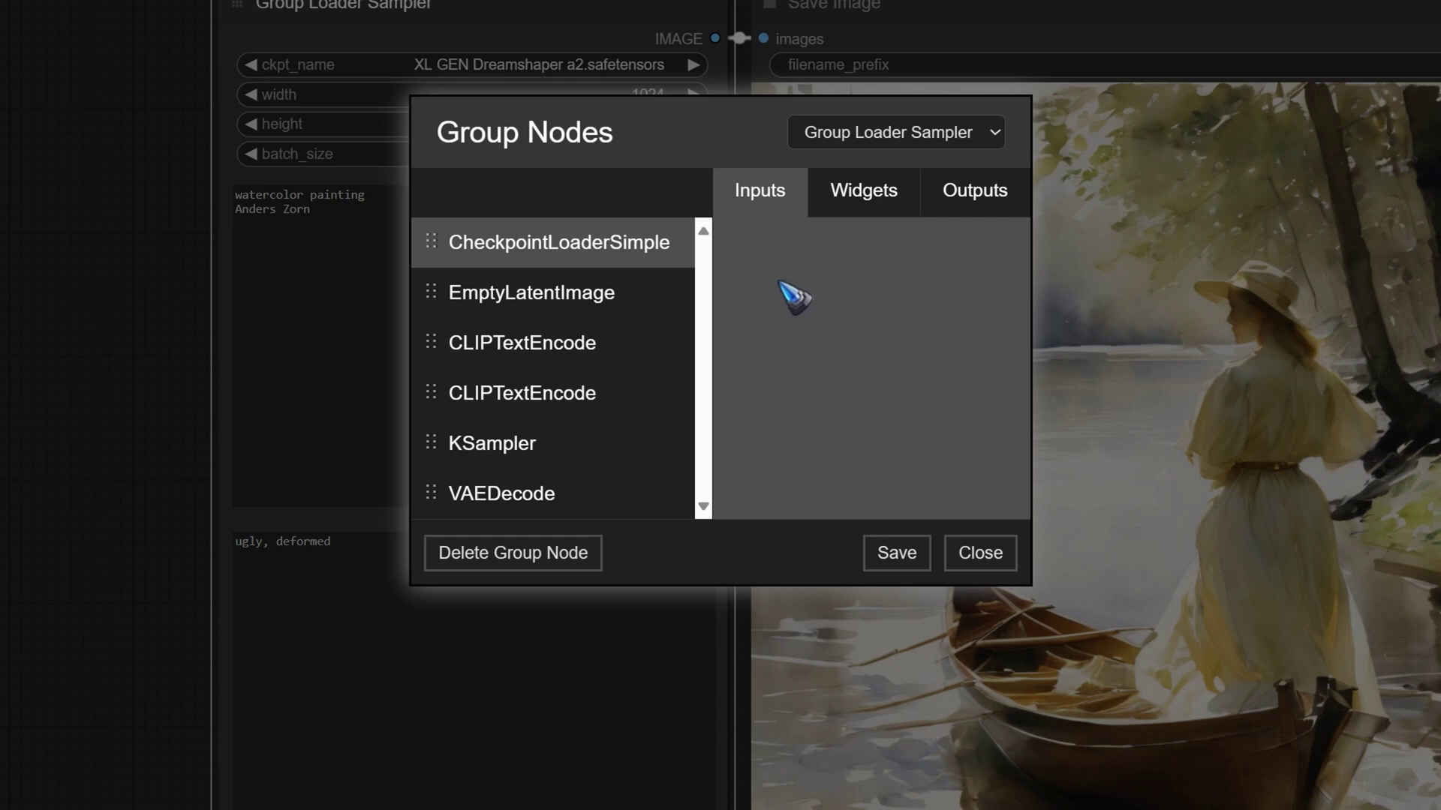
{"action": "left_click", "coordinate": [857, 195]}
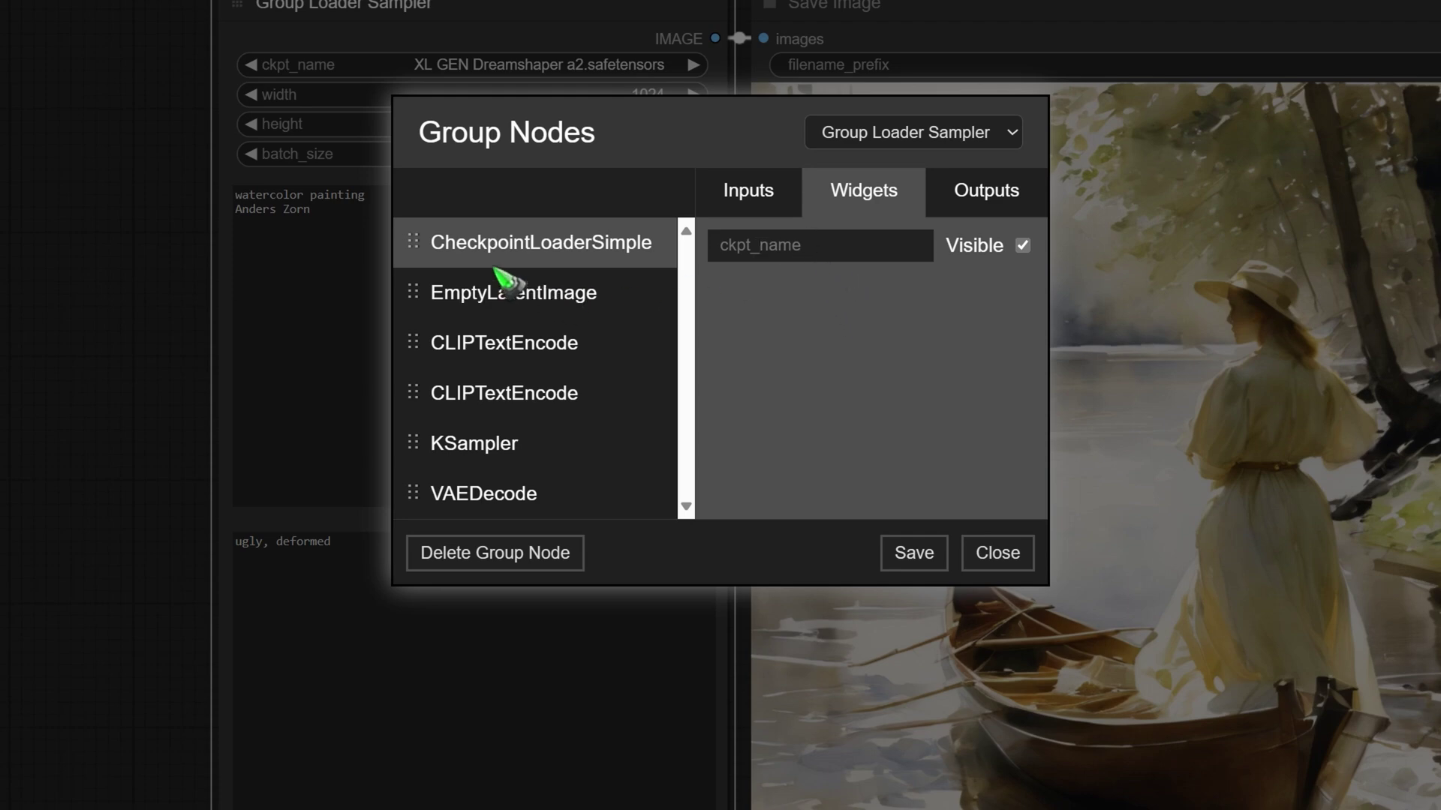
Hide the EmptyLatentImage batch_size and KSampler denoise widgets from the group node
{"action": "left_click", "coordinate": [512, 304]}
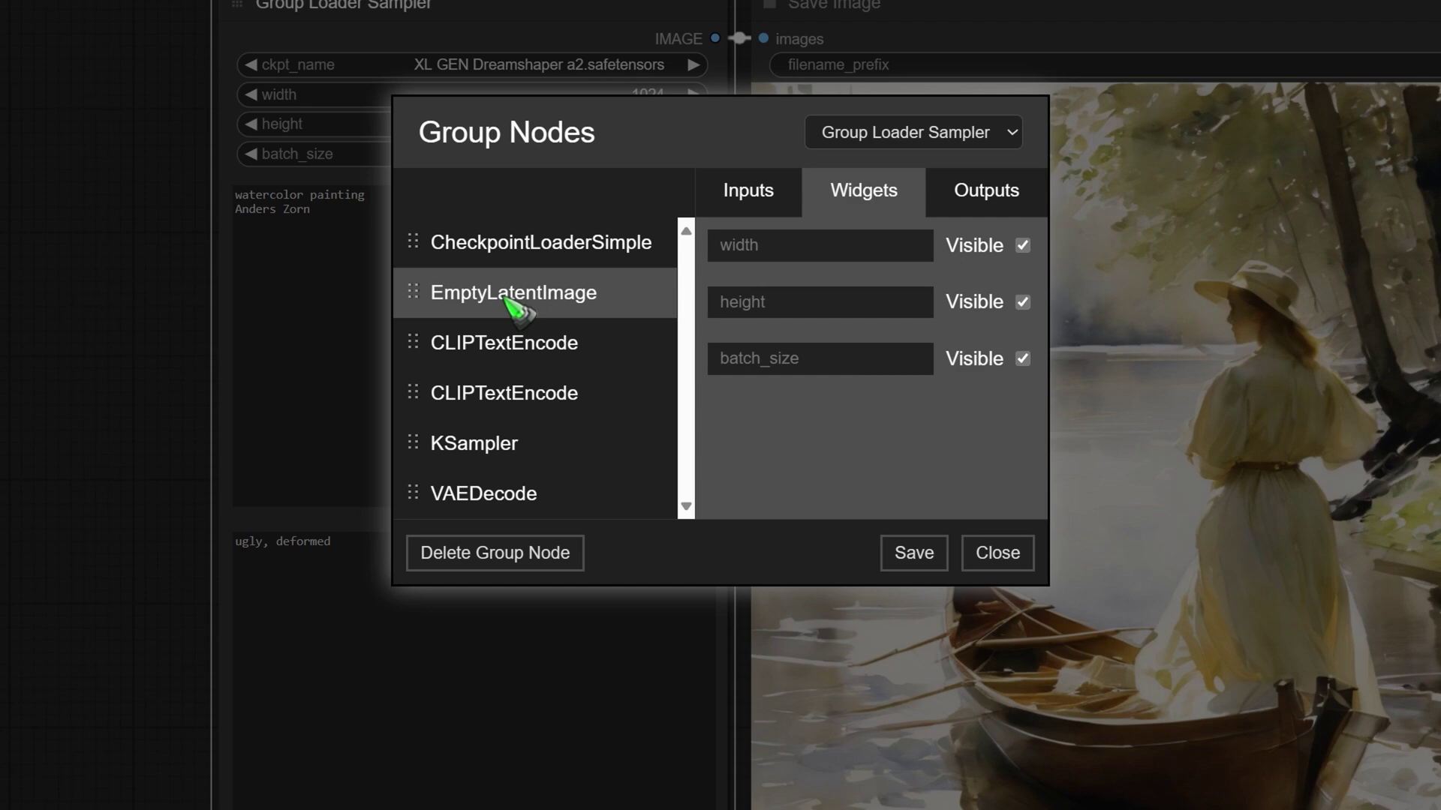
{"action": "left_click", "coordinate": [1022, 358]}
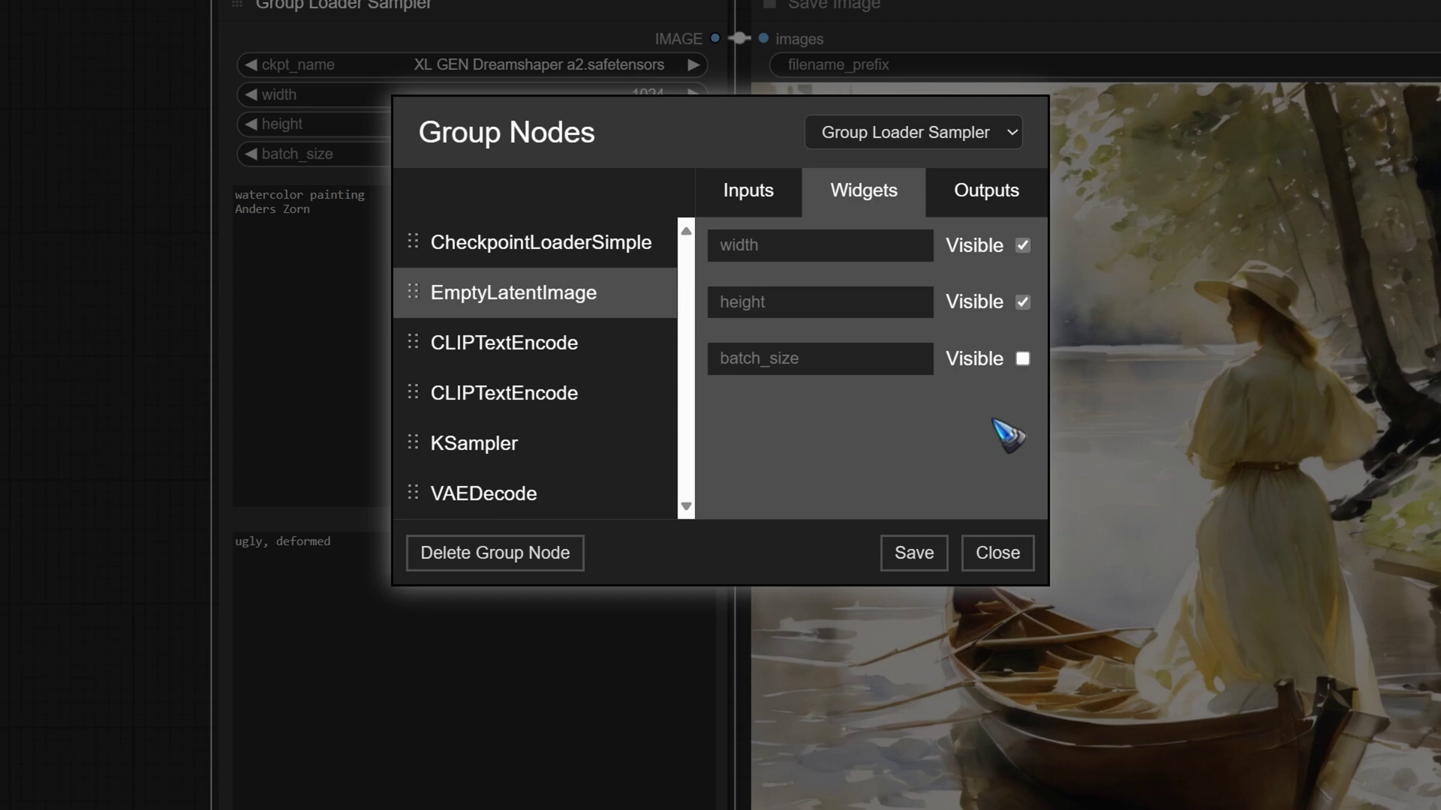
{"action": "left_click", "coordinate": [497, 448]}
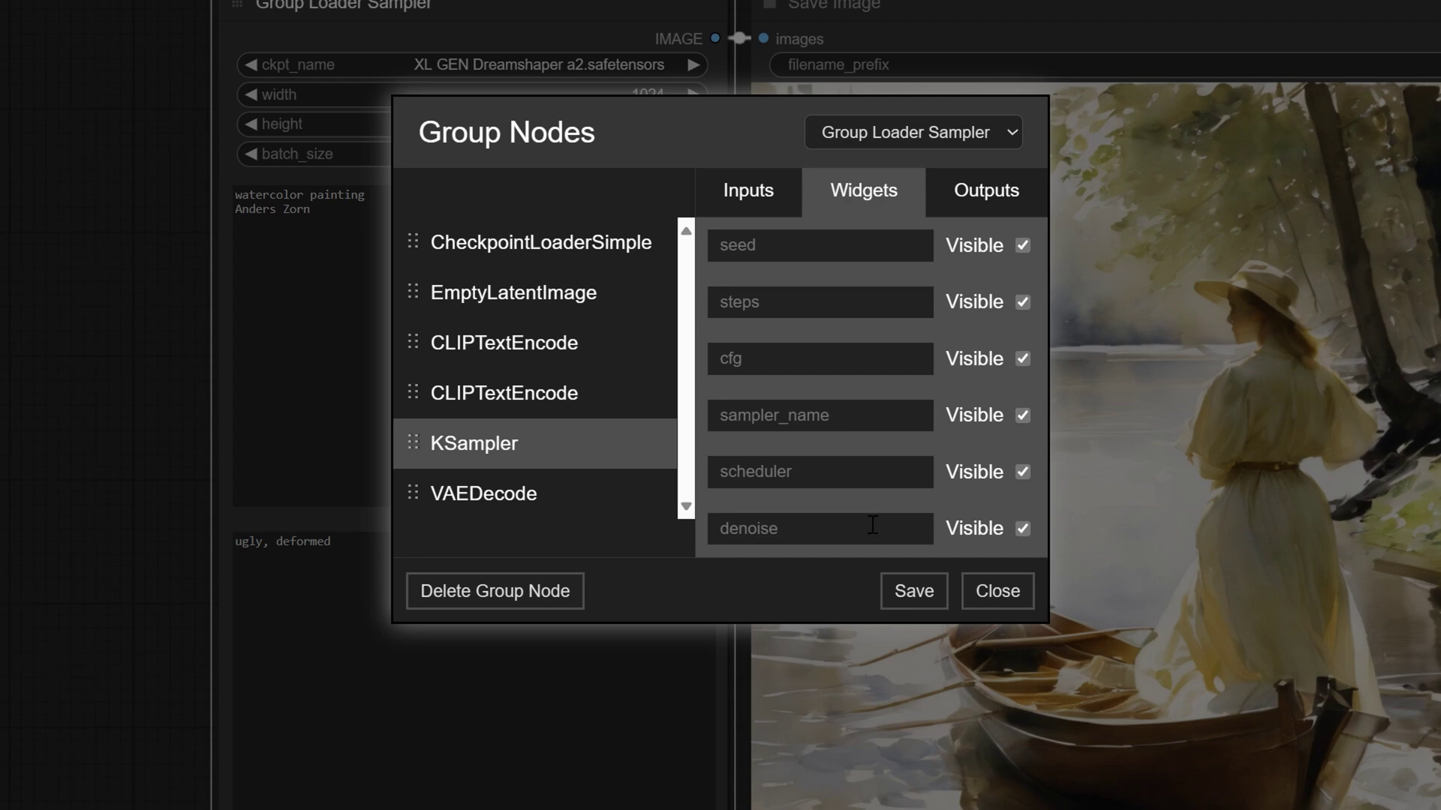
{"action": "left_click", "coordinate": [1022, 529]}
Move CheckpointLoaderSimple below the two text encoders and save the group node changes
{"action": "left_click_drag", "start_coordinate": [413, 241], "coordinate": [408, 386]}
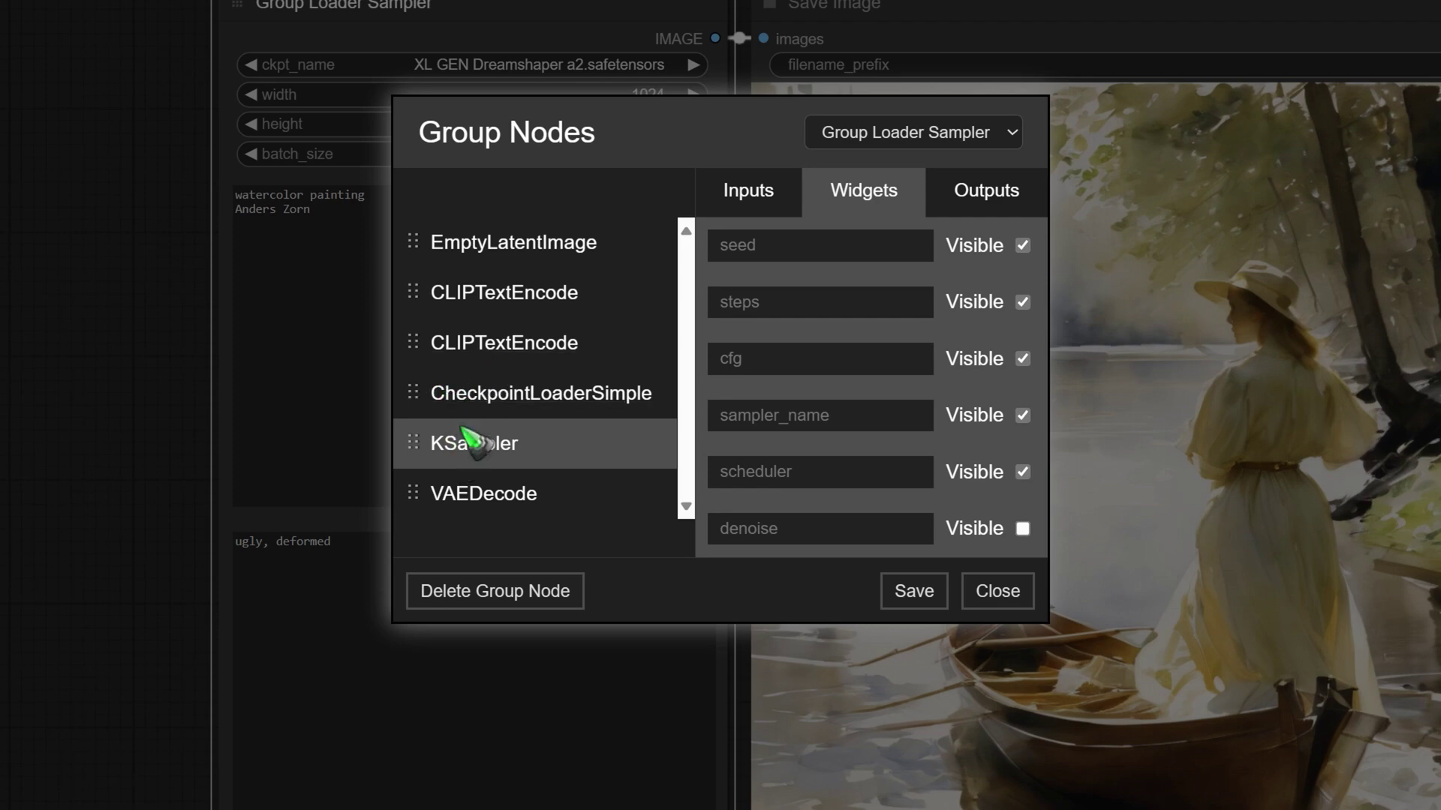
{"action": "left_click", "coordinate": [916, 591]}
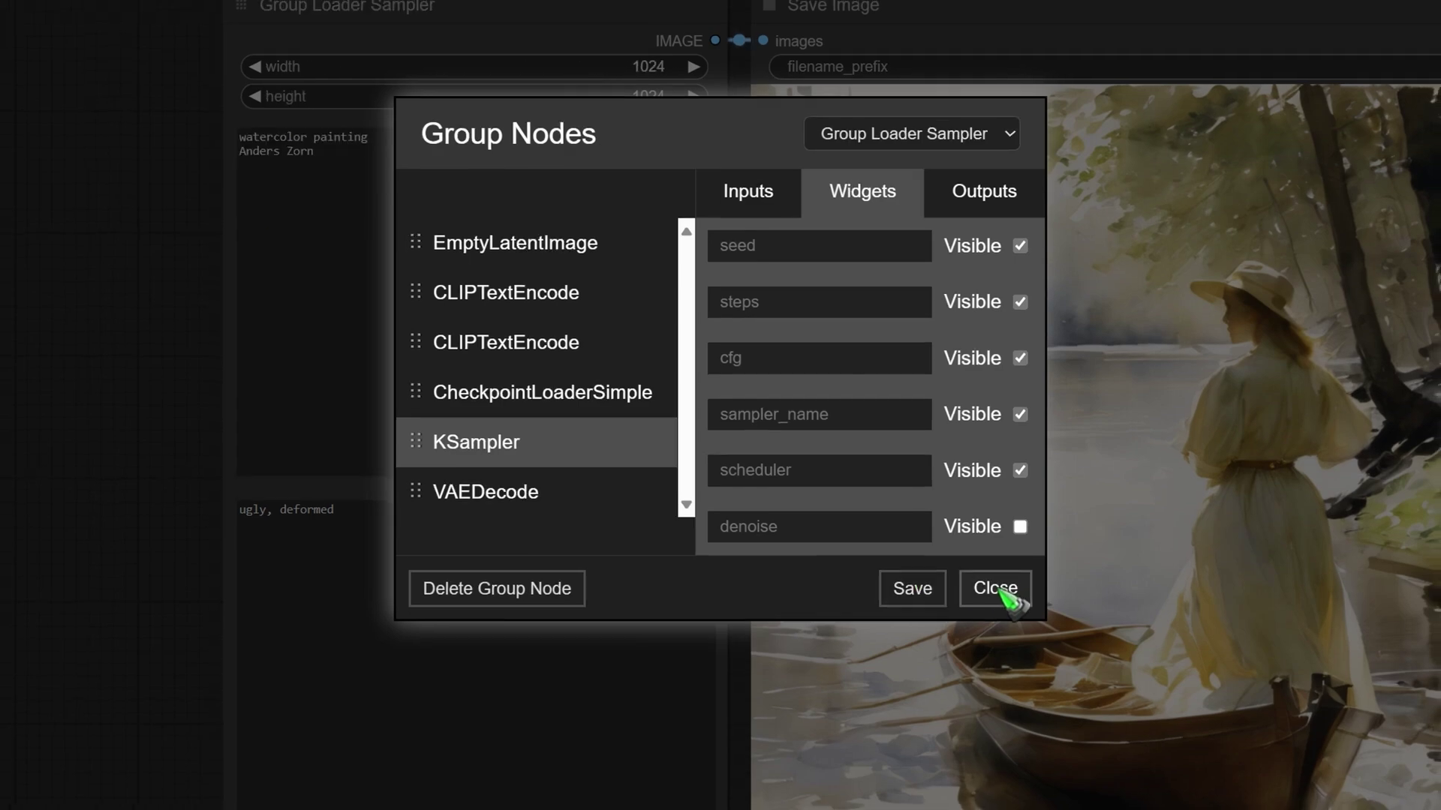
{"action": "left_click", "coordinate": [997, 590]}
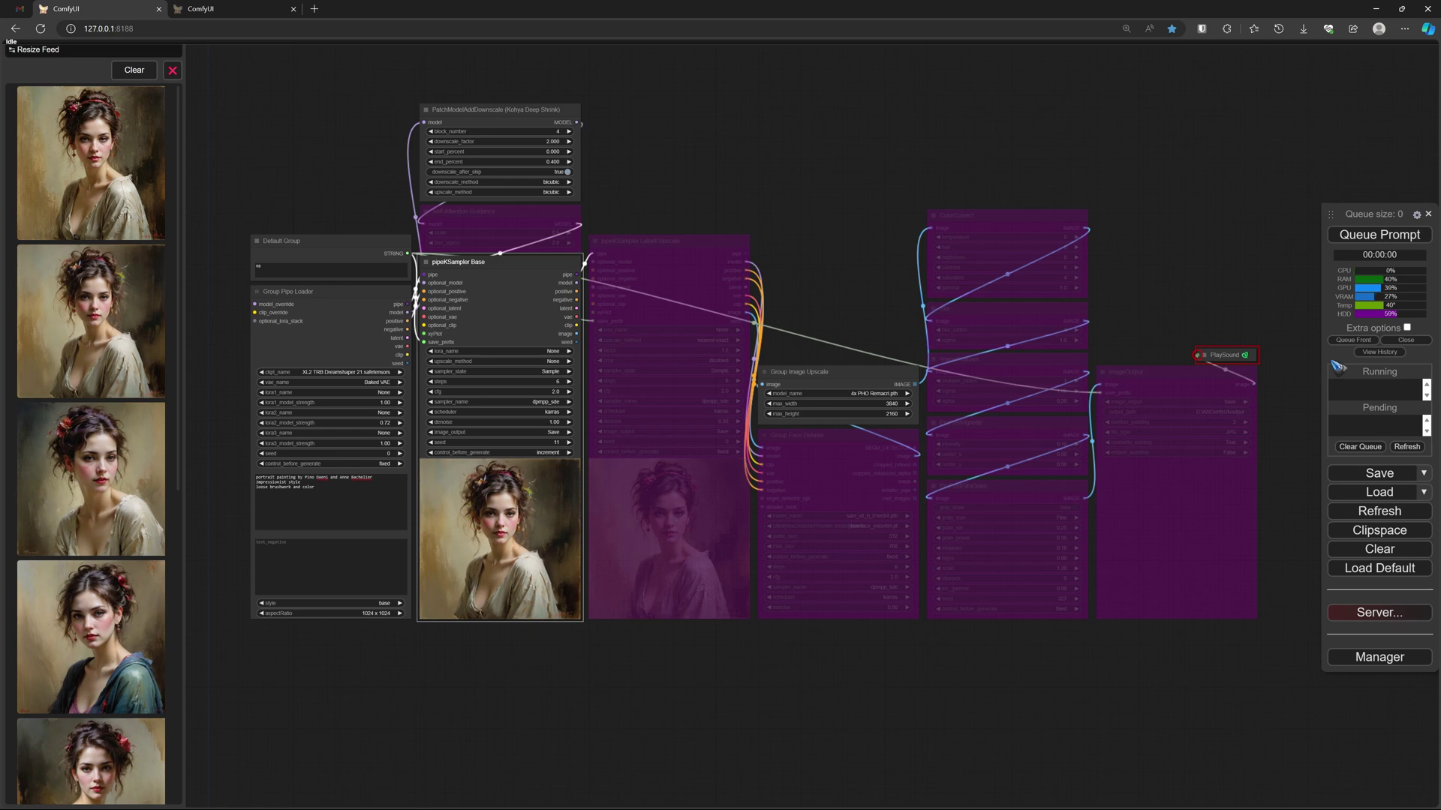
Queue three base portrait generations, then set pipeKSampler Base's seed control to fixed
{"action": "left_click", "coordinate": [1401, 236]}
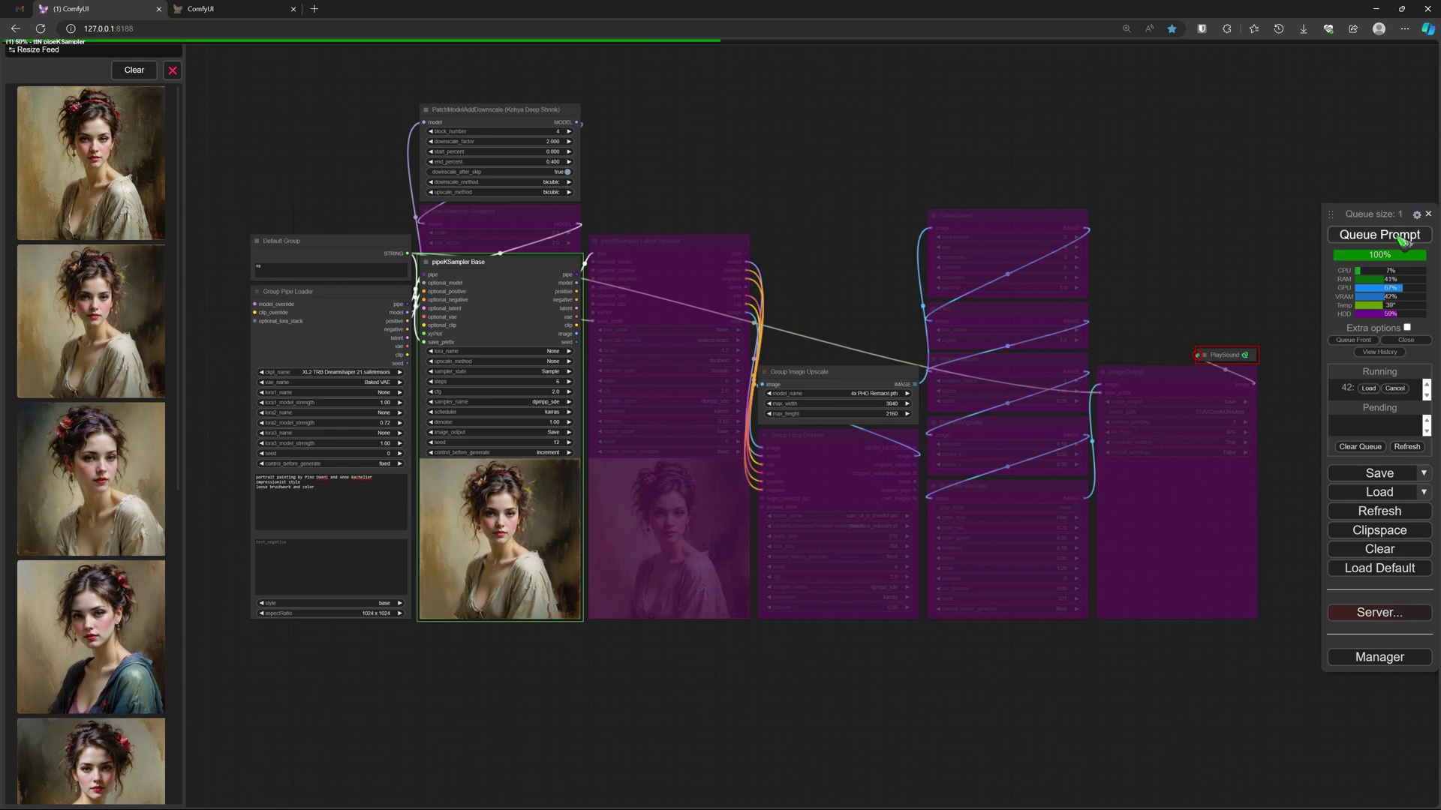
{"action": "left_click", "coordinate": [1402, 236]}
{"action": "left_click", "coordinate": [1402, 236]}
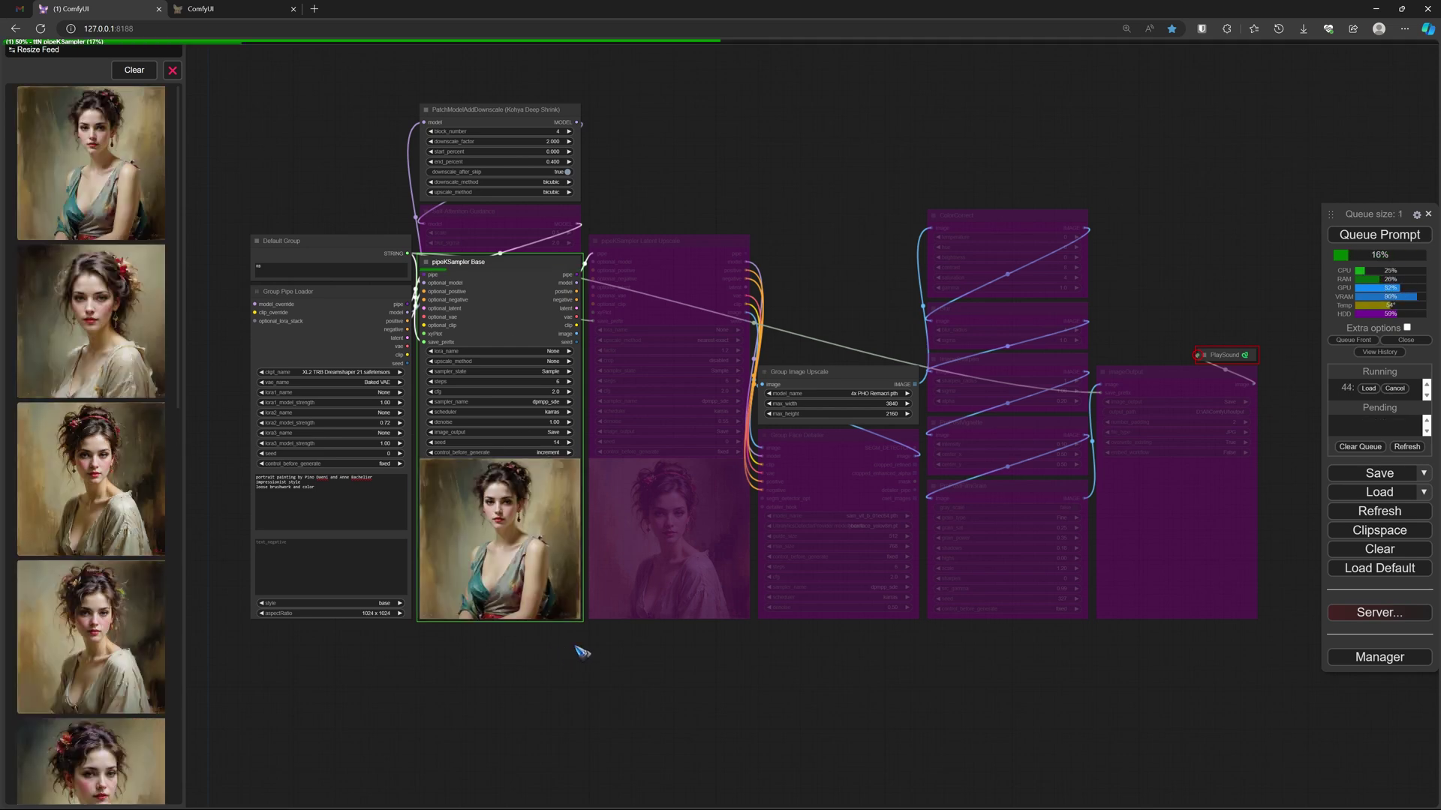
{"action": "left_click", "coordinate": [431, 453]}
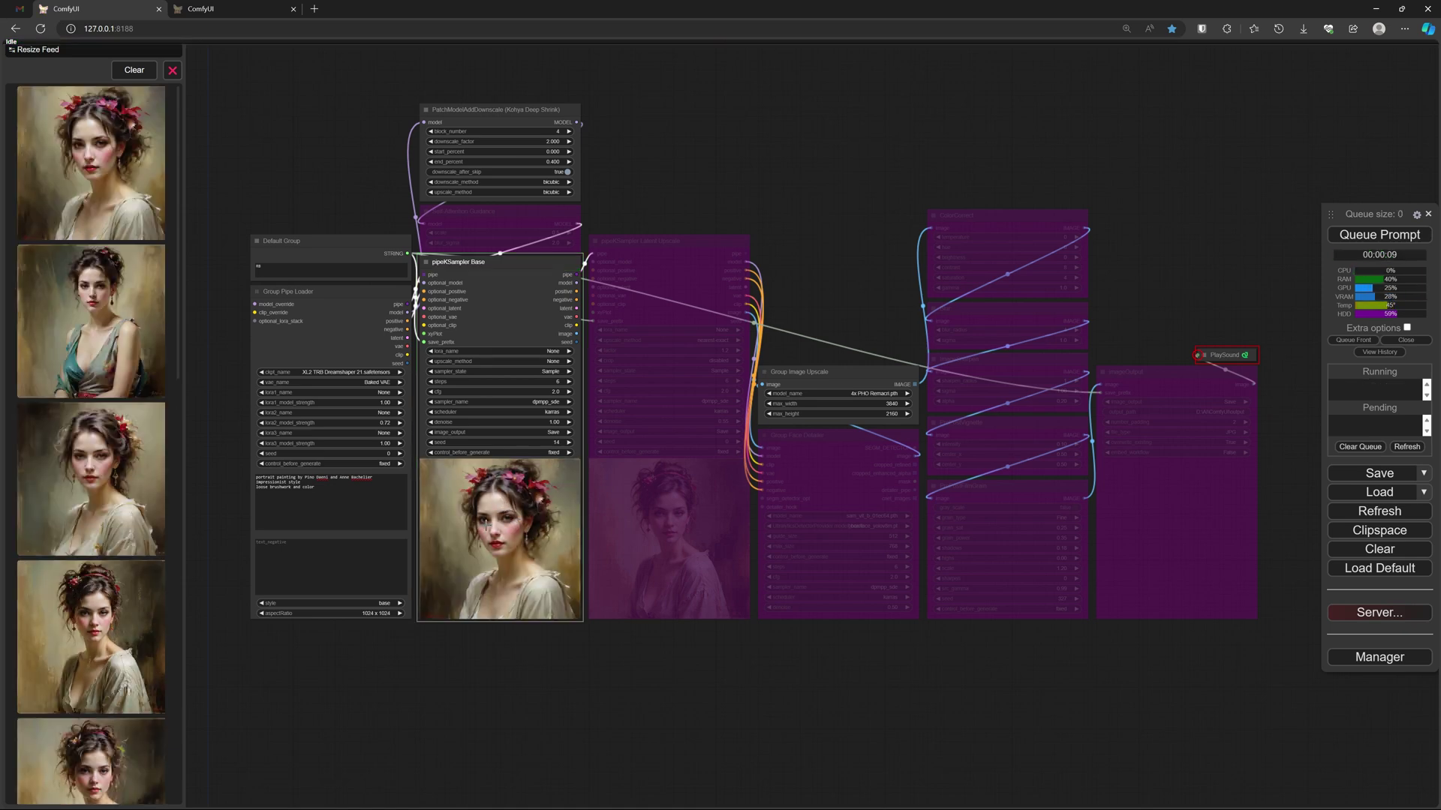
Unbypass pipeKSampler Latent Upscale with Ctrl+Q and queue a run to upscale the portrait
{"action": "left_click", "coordinate": [683, 264]}
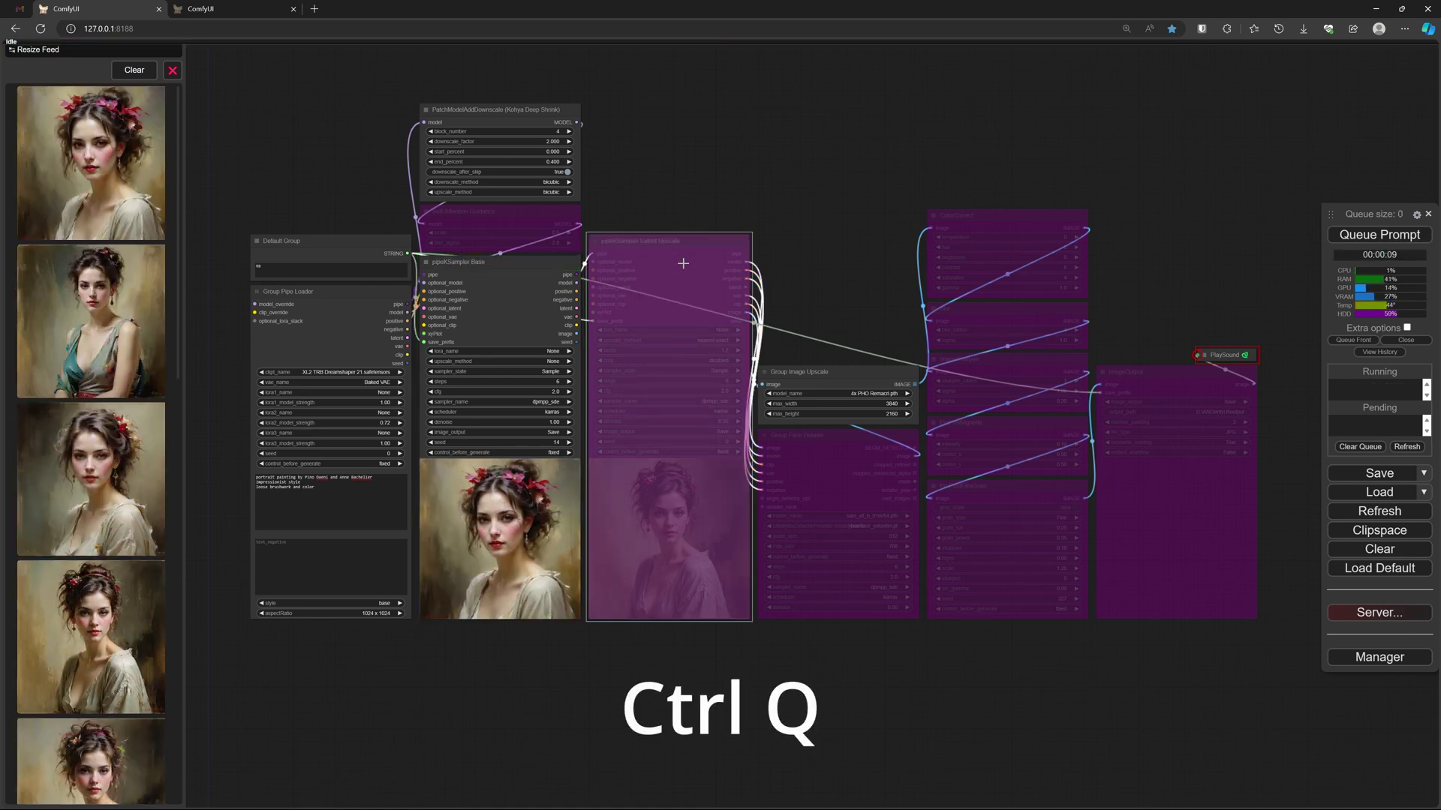
{"action": "key", "text": "ctrl+q"}
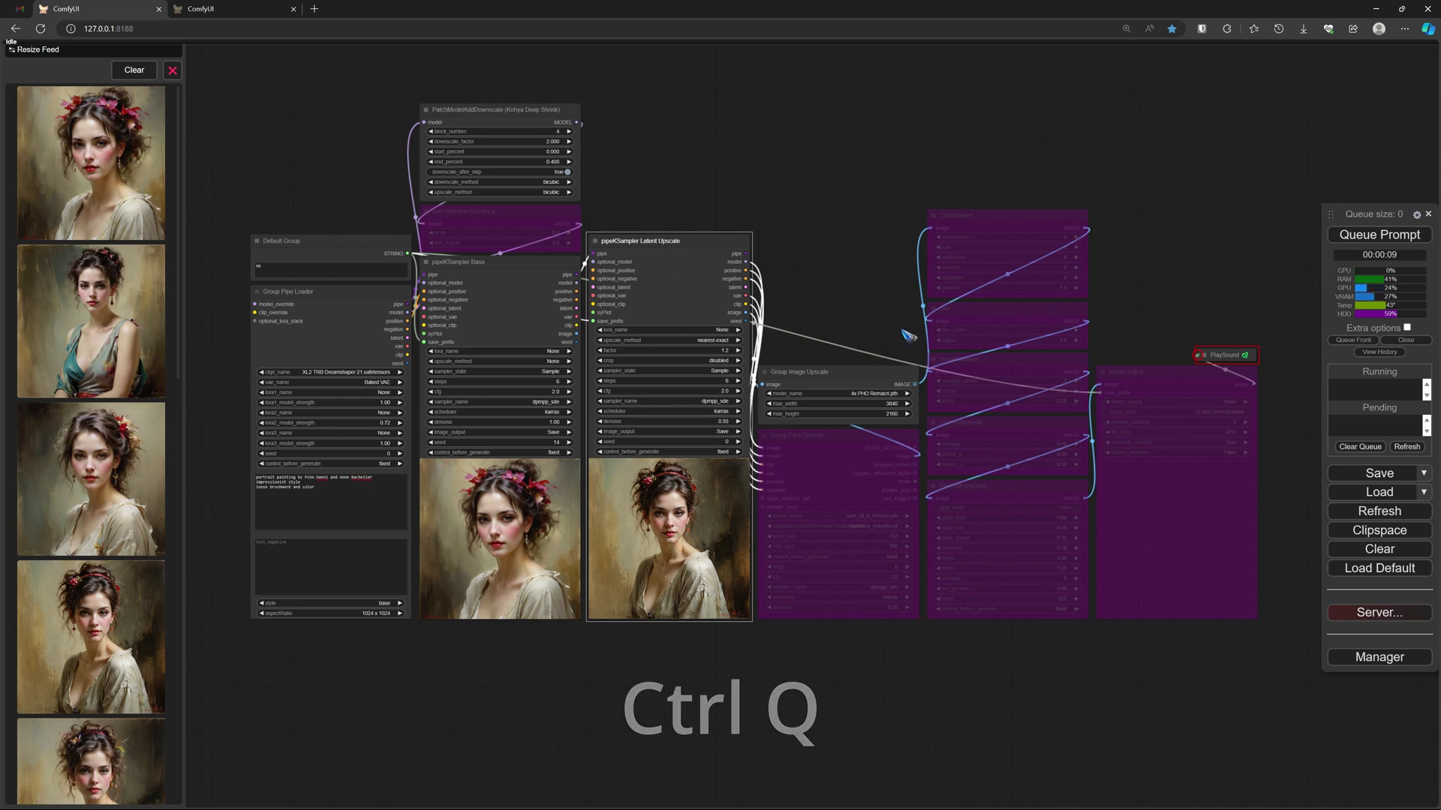
{"action": "left_click", "coordinate": [1395, 235]}
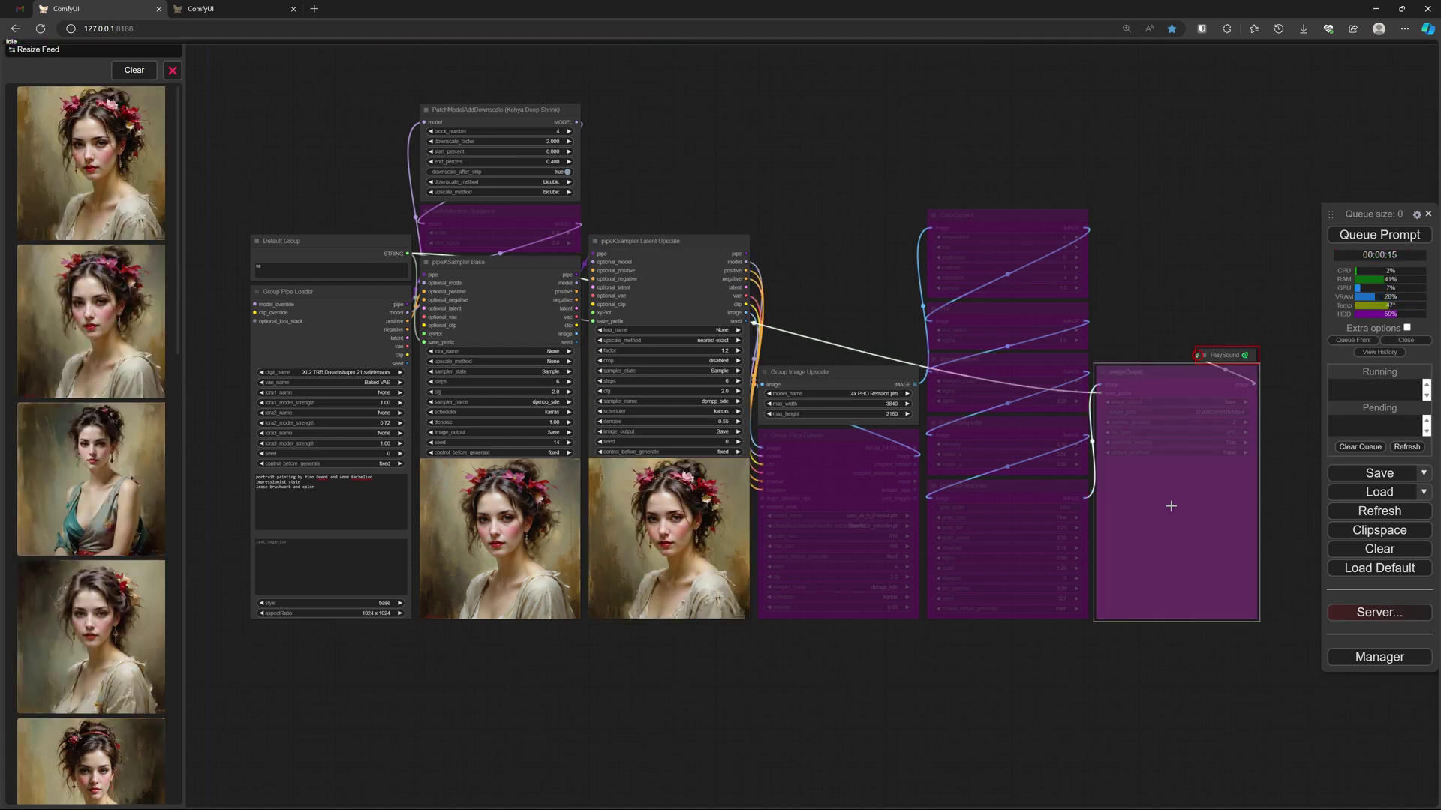
Unbypass imageOutput, toggling ColorCorrect and ProPostFilmGrain on and back to bypassed
{"action": "key", "text": "ctrl+b"}
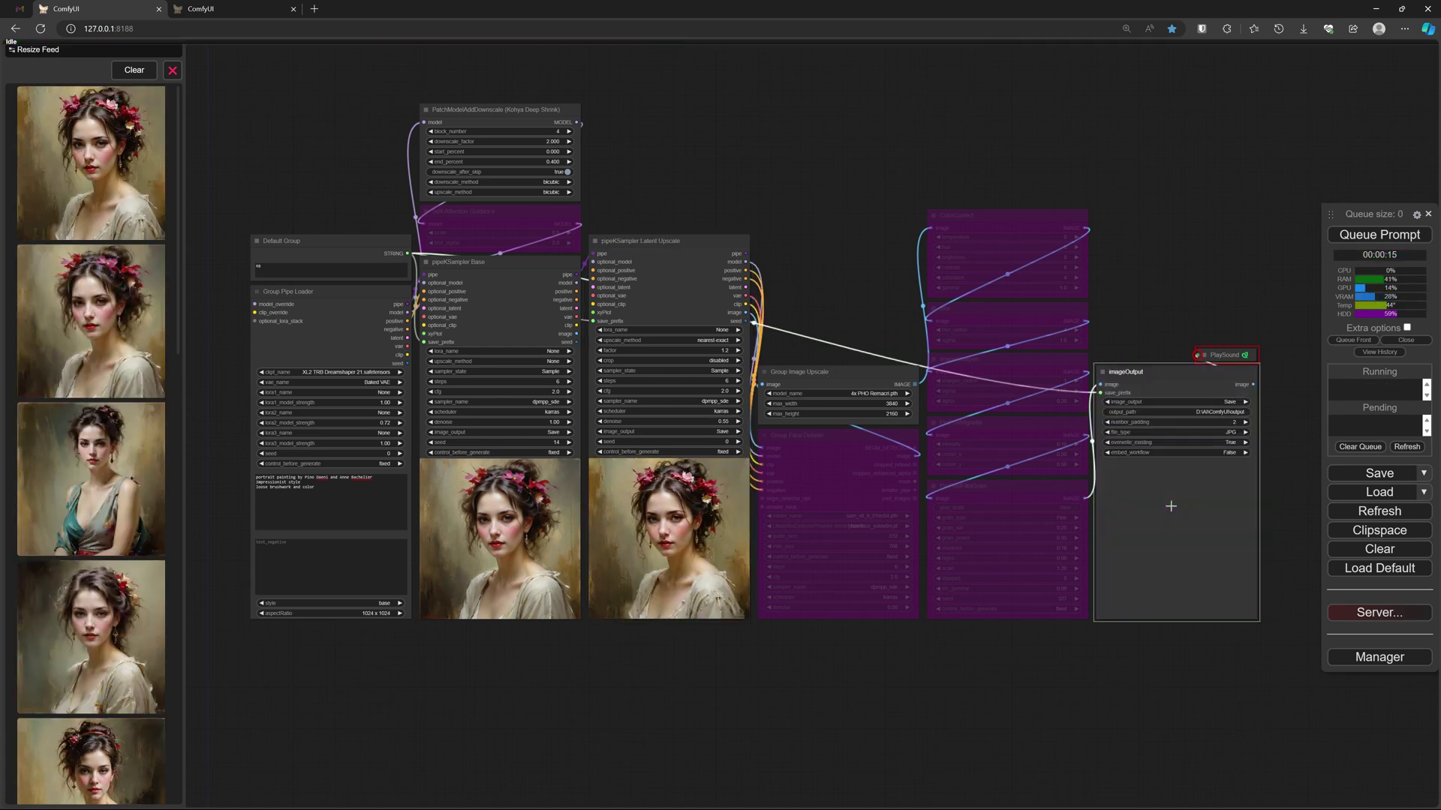
{"action": "left_click", "coordinate": [1040, 229]}
{"action": "key", "text": "ctrl+b"}
{"action": "left_click", "coordinate": [1022, 488]}
{"action": "key", "text": "ctrl+b"}
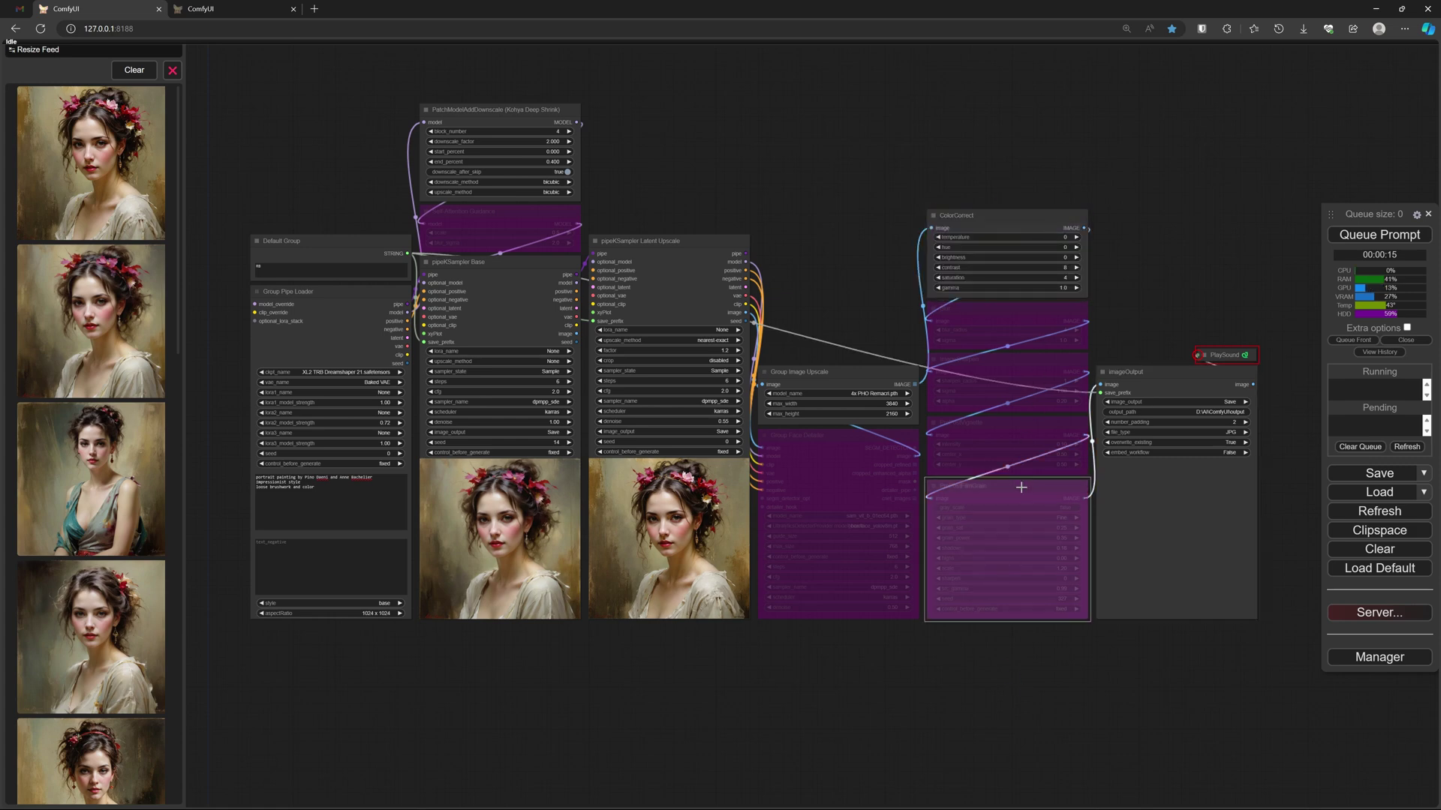
{"action": "key", "text": "ctrl+b"}
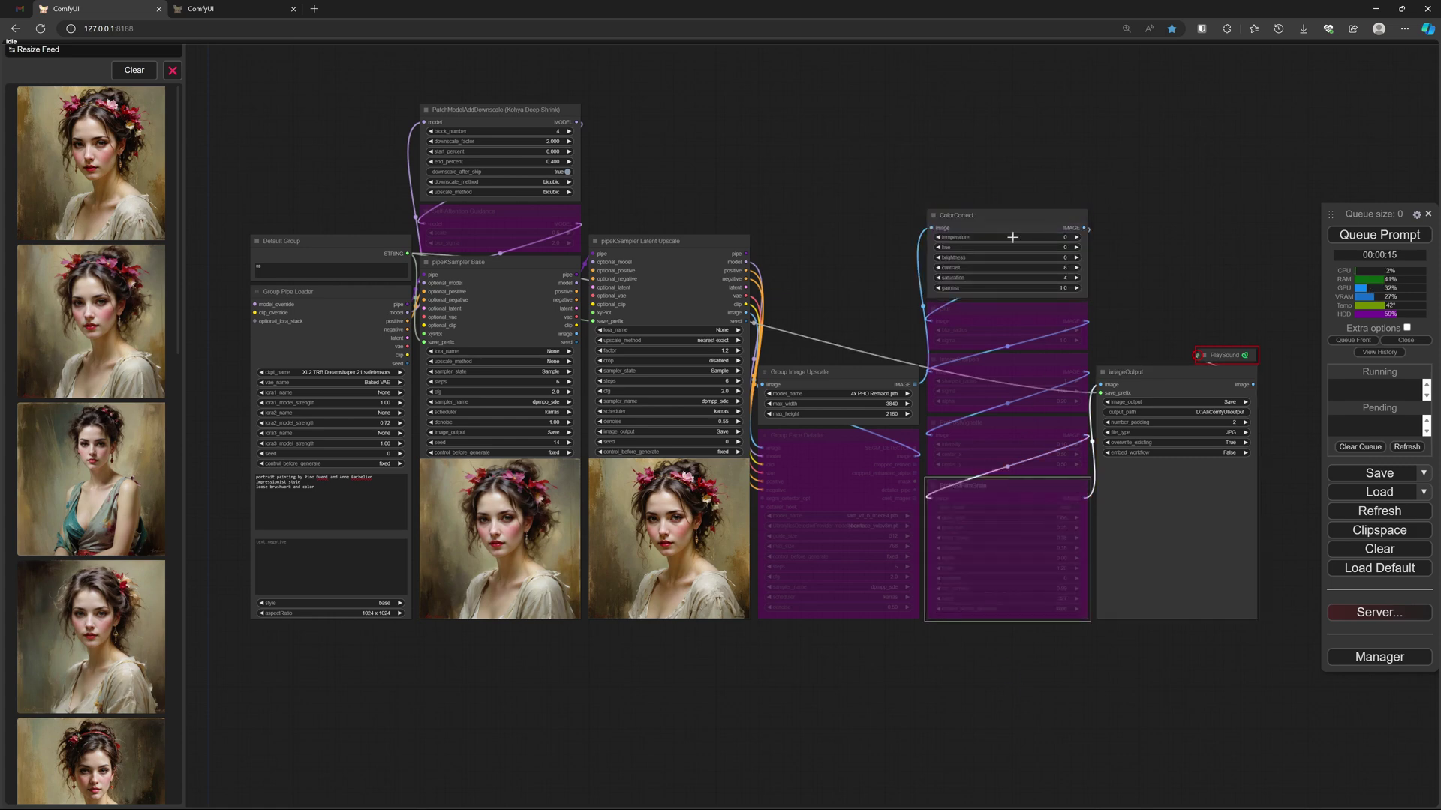
{"action": "left_click", "coordinate": [1028, 216]}
{"action": "key", "text": "ctrl+b"}
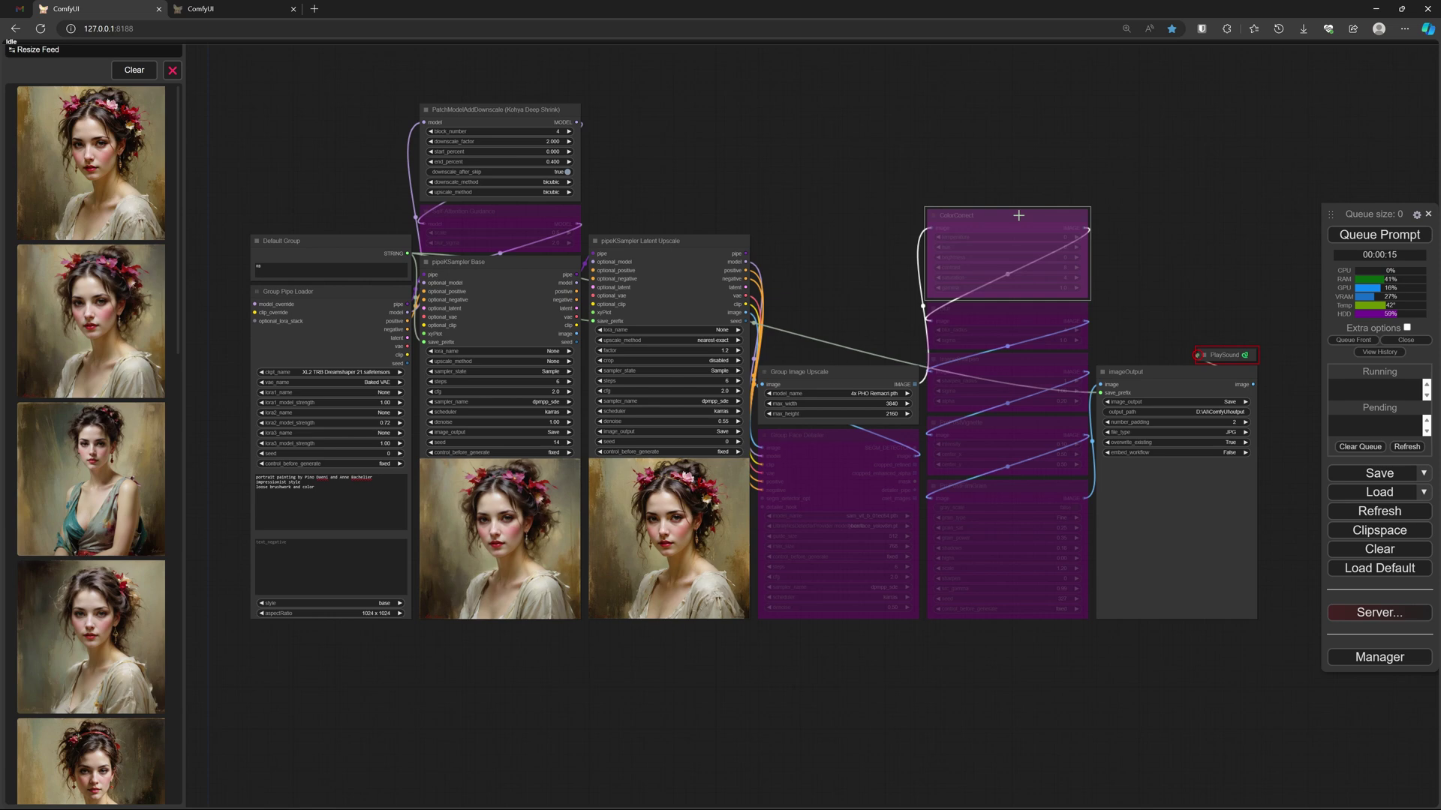
Queue the pipeline to produce the upscaled final portrait in imageOutput
{"action": "left_click", "coordinate": [1376, 239]}
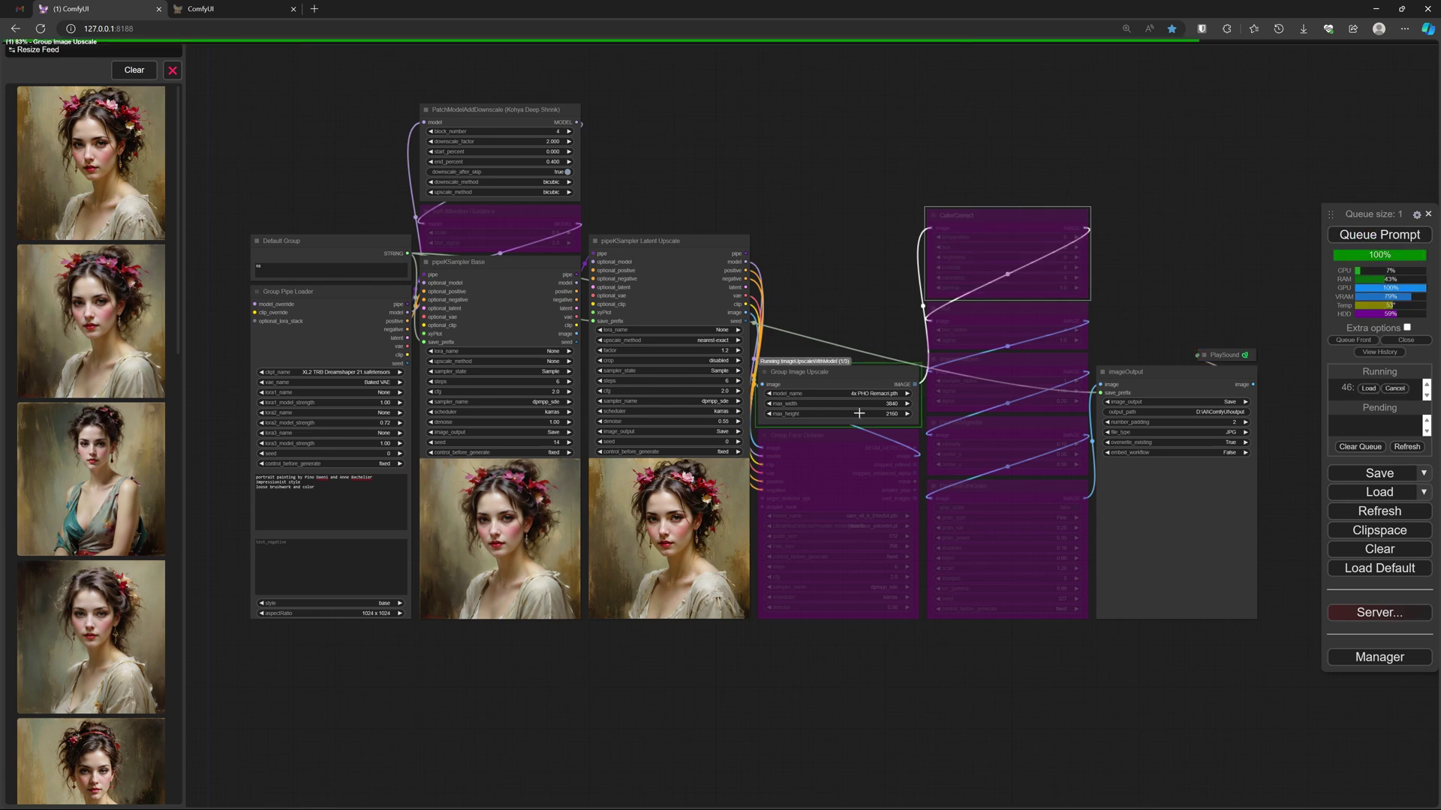